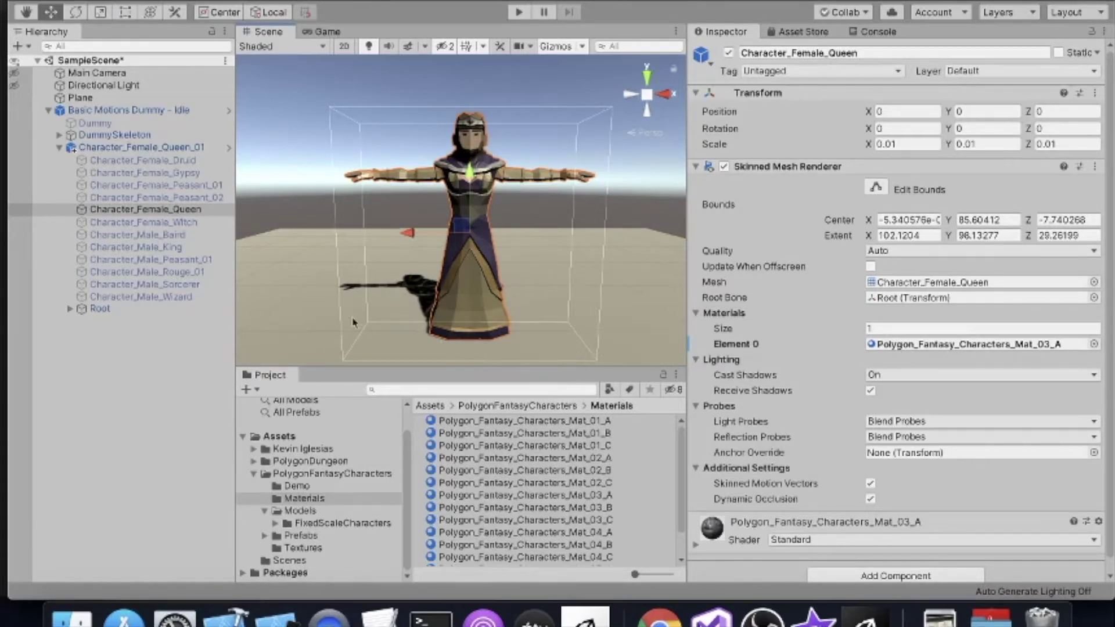
# Expand the Queen's Root and Hips bones to reveal the hip-attached props.
pyautogui.click(69, 311)
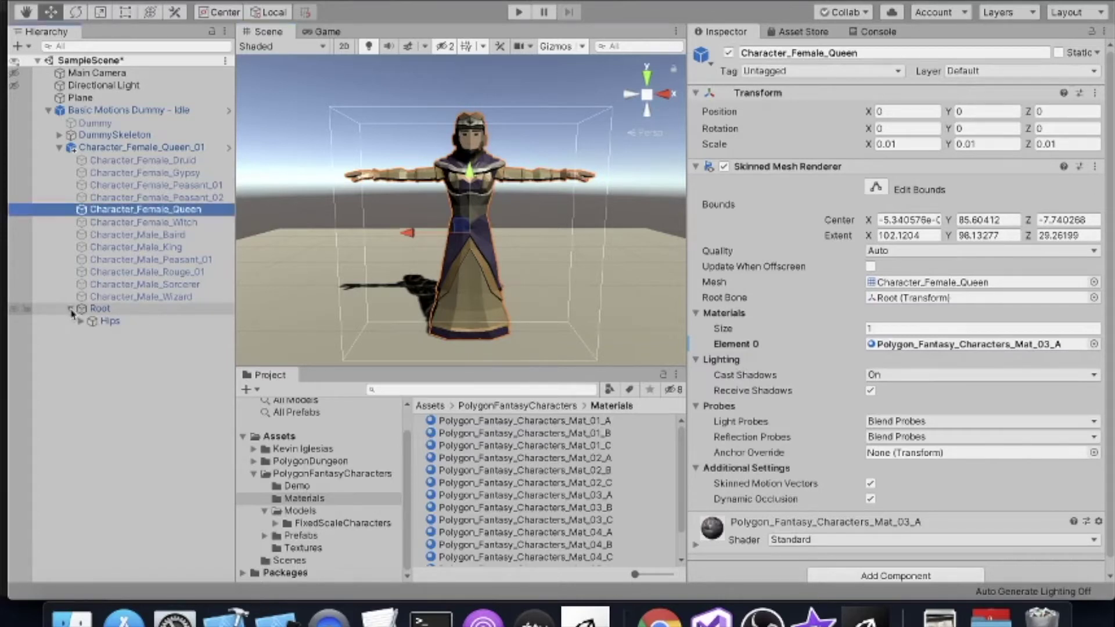
pyautogui.click(80, 322)
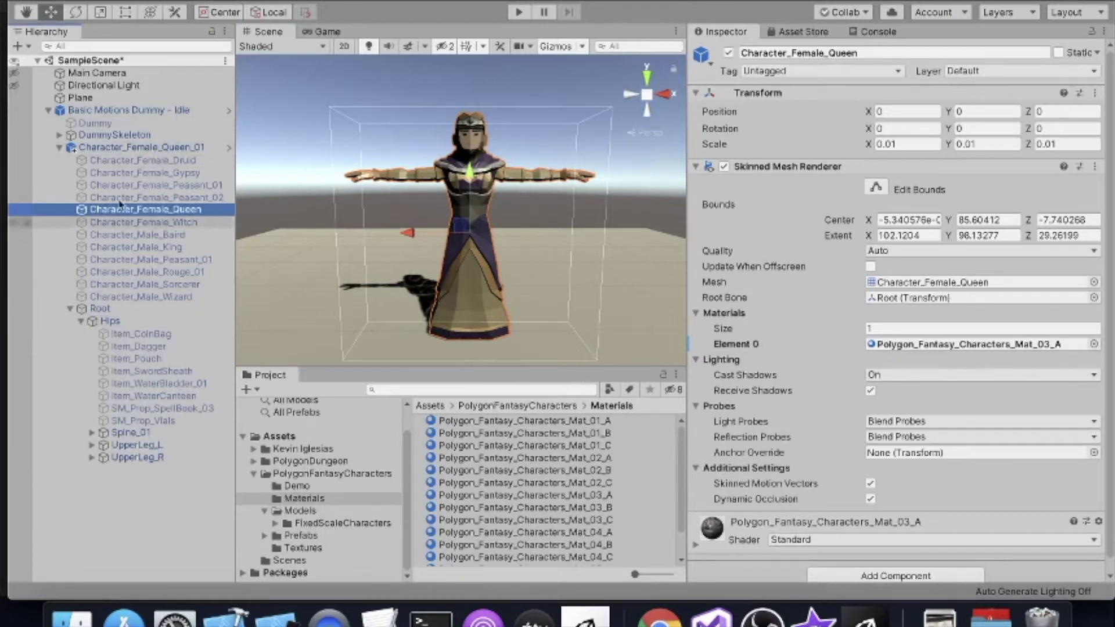
# Select the Queen and toggle the Item_Pouch prop on and back off.
pyautogui.click(129, 151)
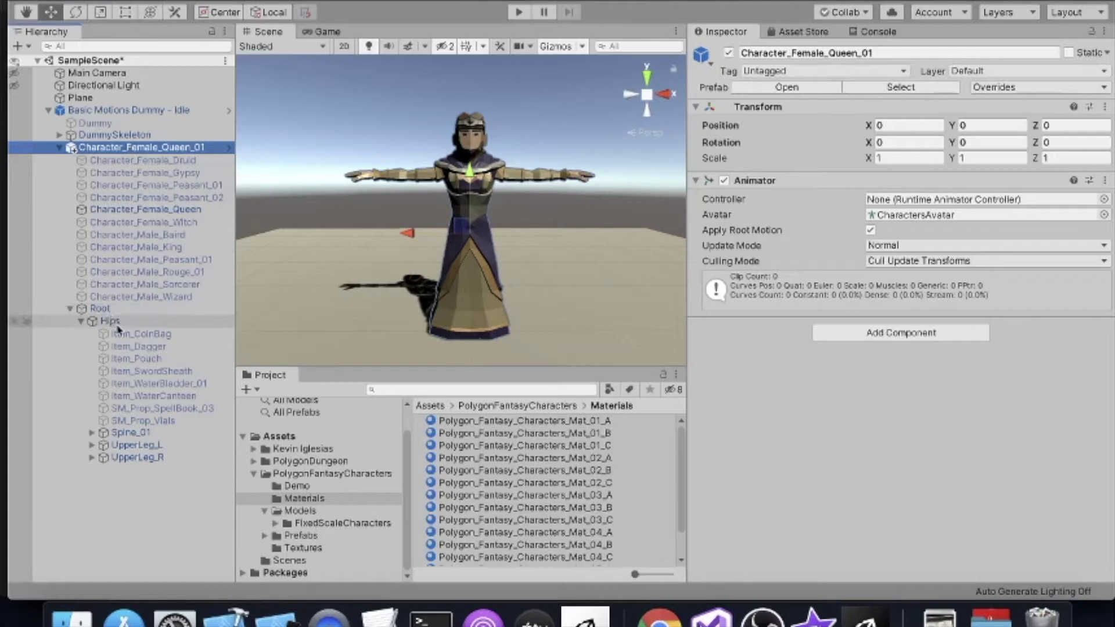
pyautogui.click(149, 359)
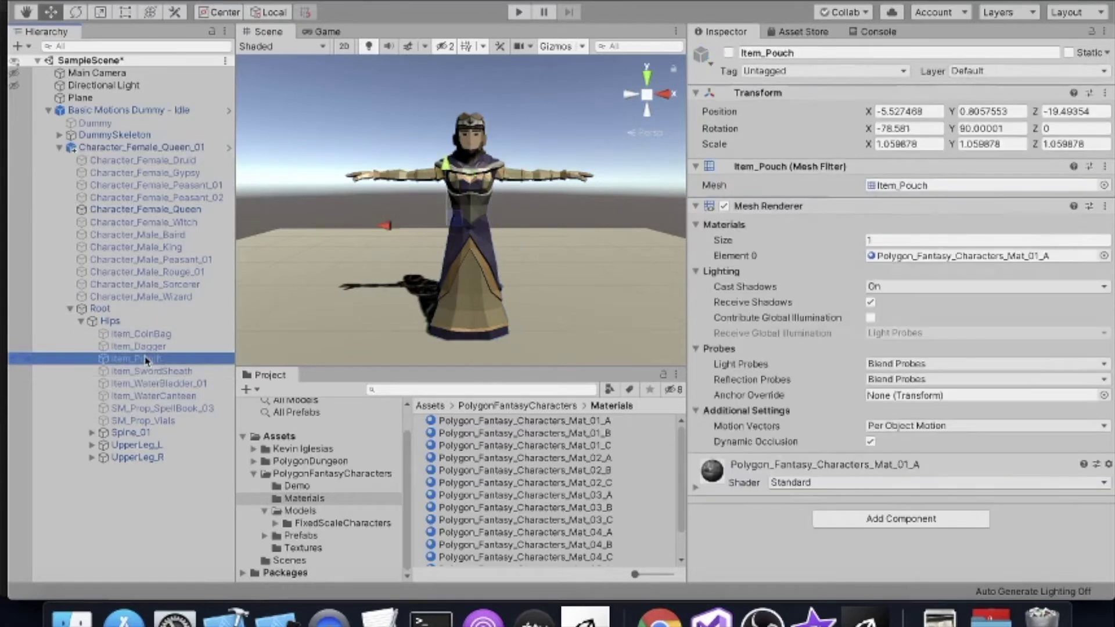
pyautogui.click(728, 53)
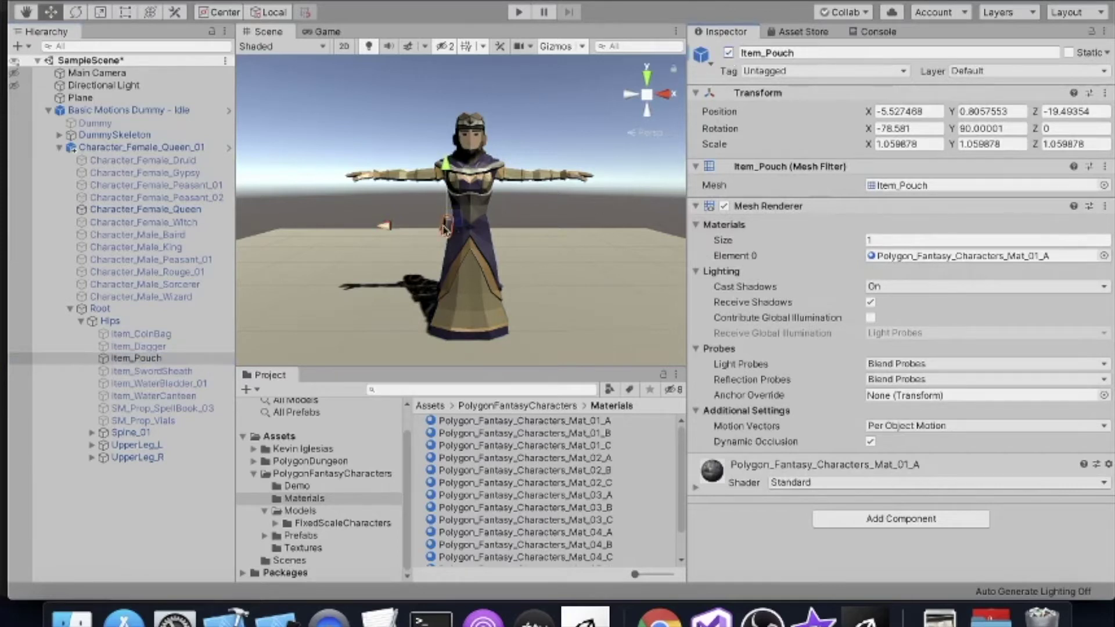
pyautogui.click(729, 53)
# Activate SM_Prop_SpellBook_03 on the Queen and run the scene to watch her animate.
pyautogui.click(181, 408)
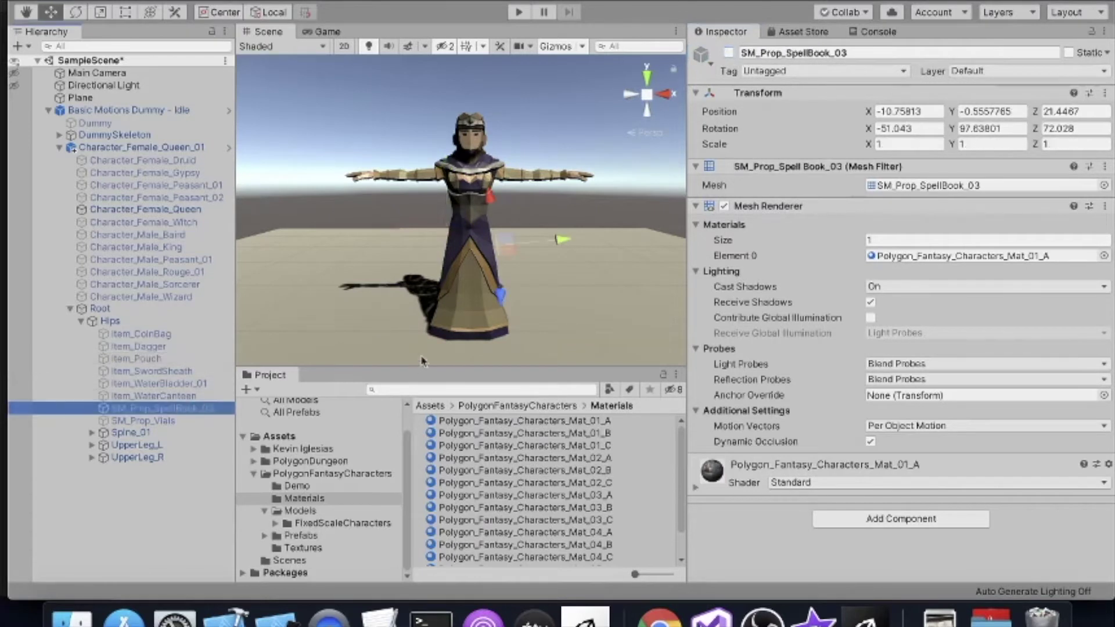
pyautogui.click(729, 53)
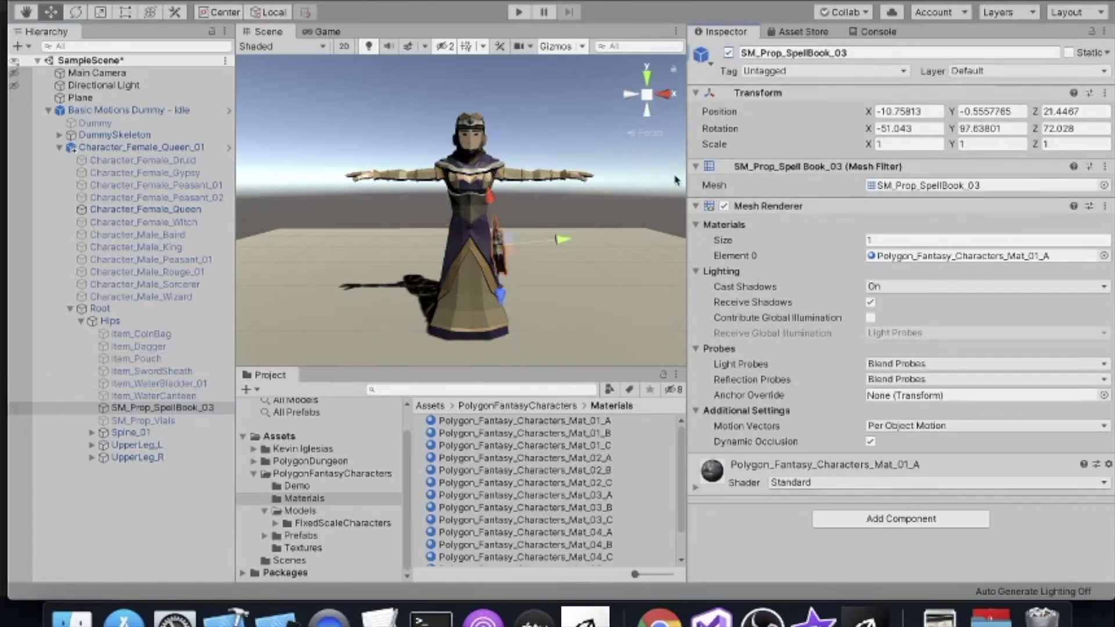
pyautogui.click(518, 12)
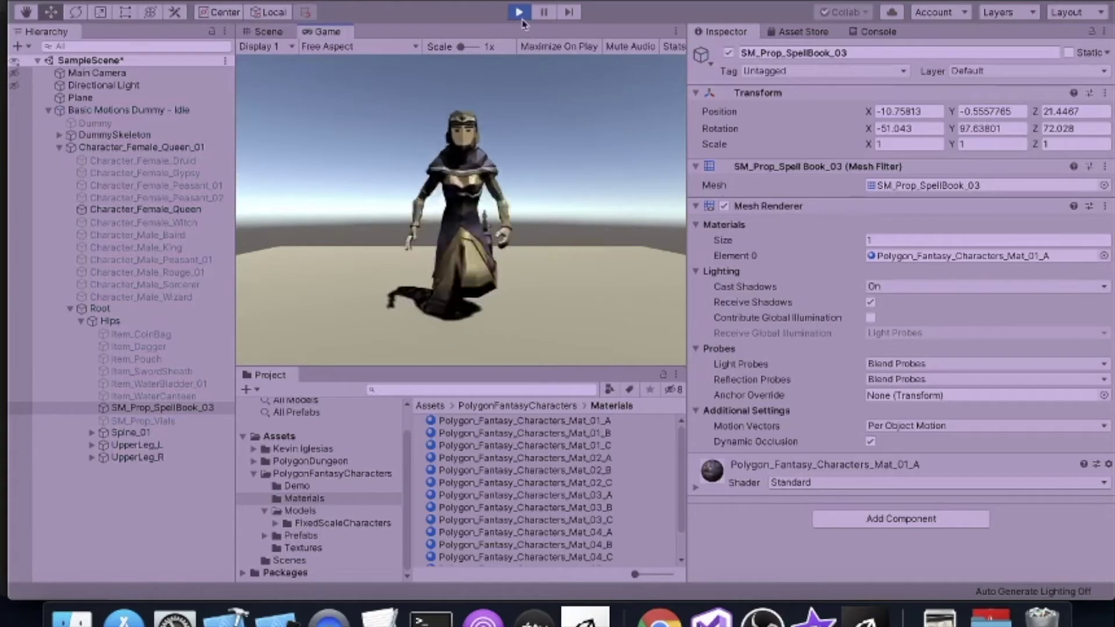
# Exit Play mode so the Queen returns to her T-pose.
pyautogui.click(520, 12)
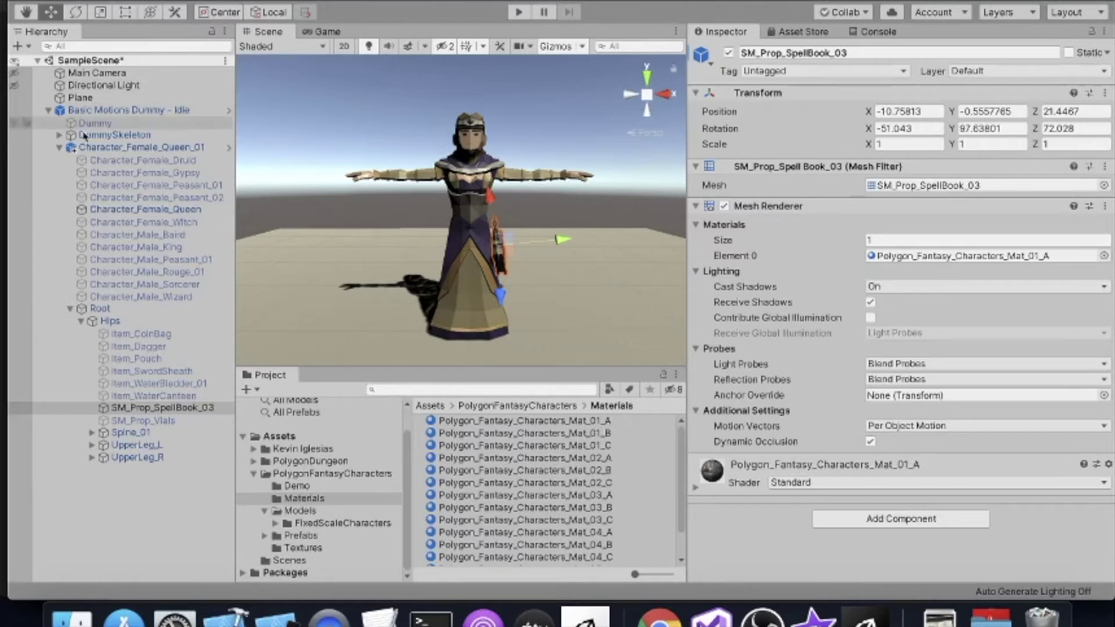
# Collapse the Queen and browse to the PolygonDungeon Prefabs Characters folder.
pyautogui.click(59, 148)
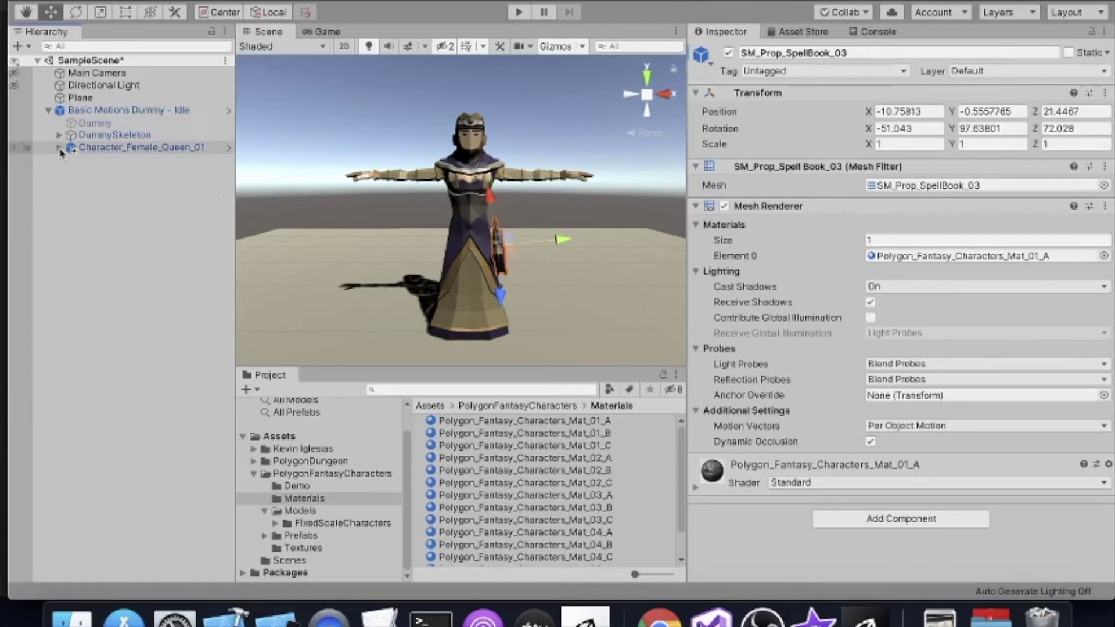
pyautogui.click(134, 149)
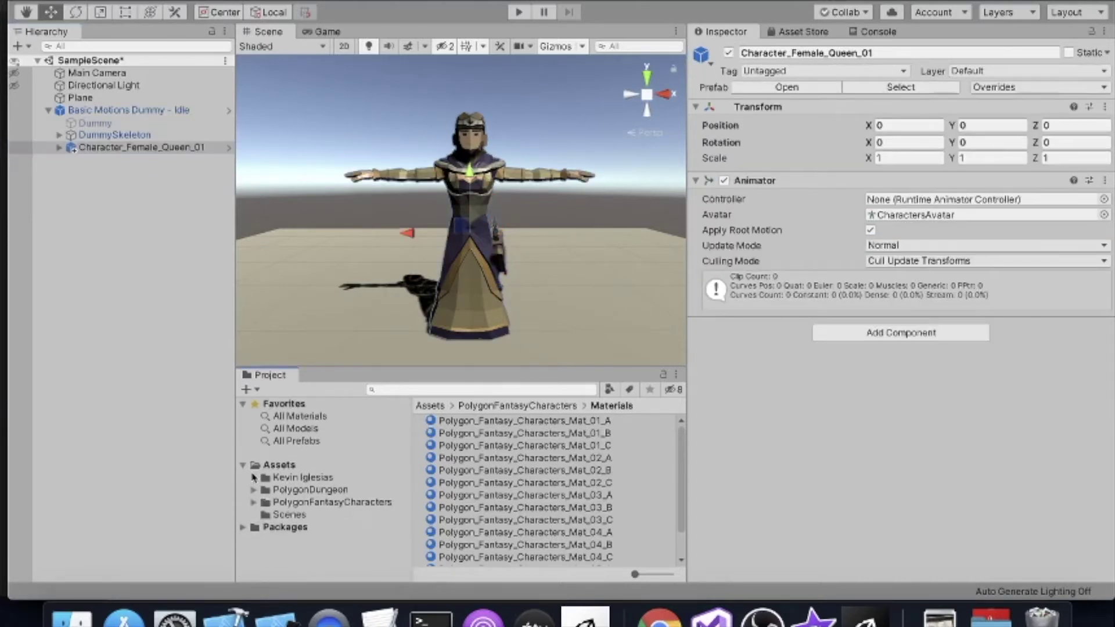
pyautogui.click(254, 474)
pyautogui.click(253, 490)
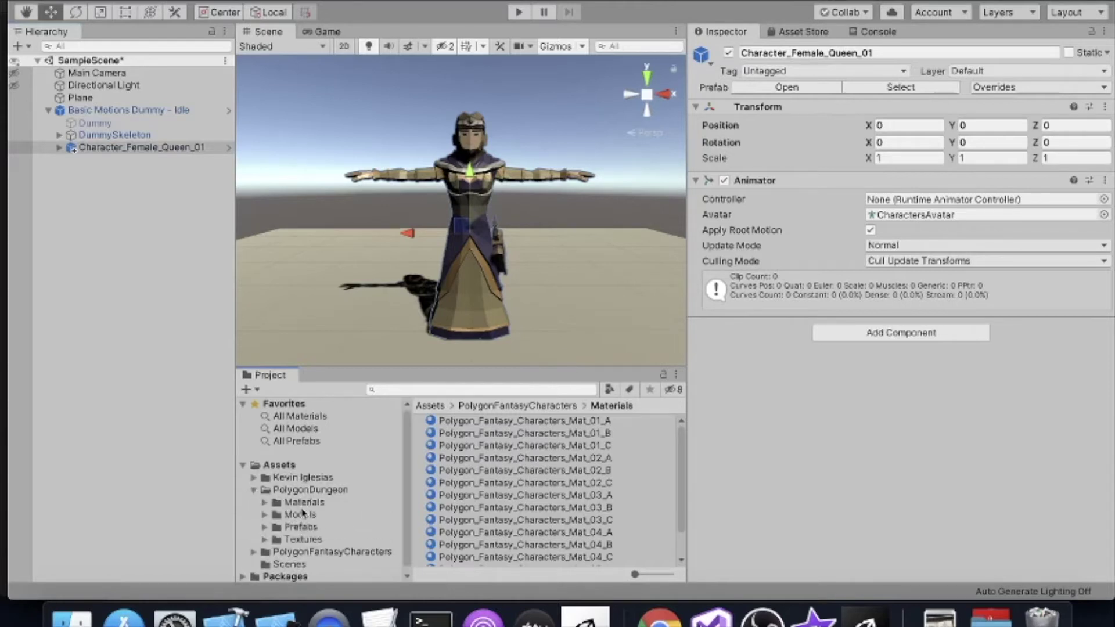
pyautogui.click(305, 528)
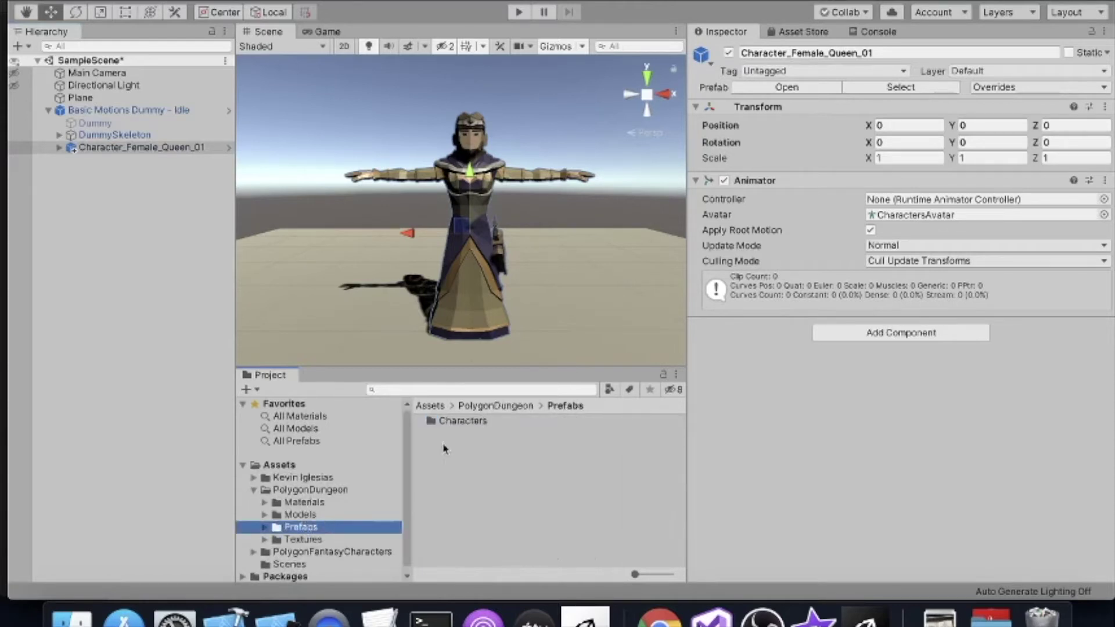
pyautogui.doubleClick(457, 423)
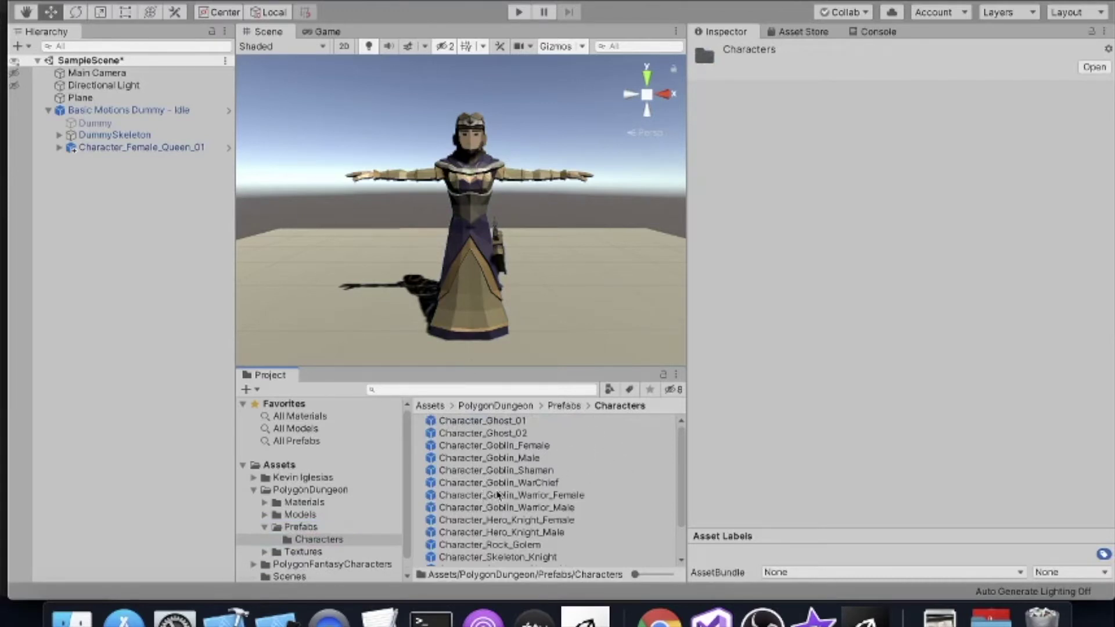
# Drag Character_Goblin_WarChief into the scene under the dummy.
pyautogui.moveTo(502, 487); pyautogui.dragTo(279, 355)
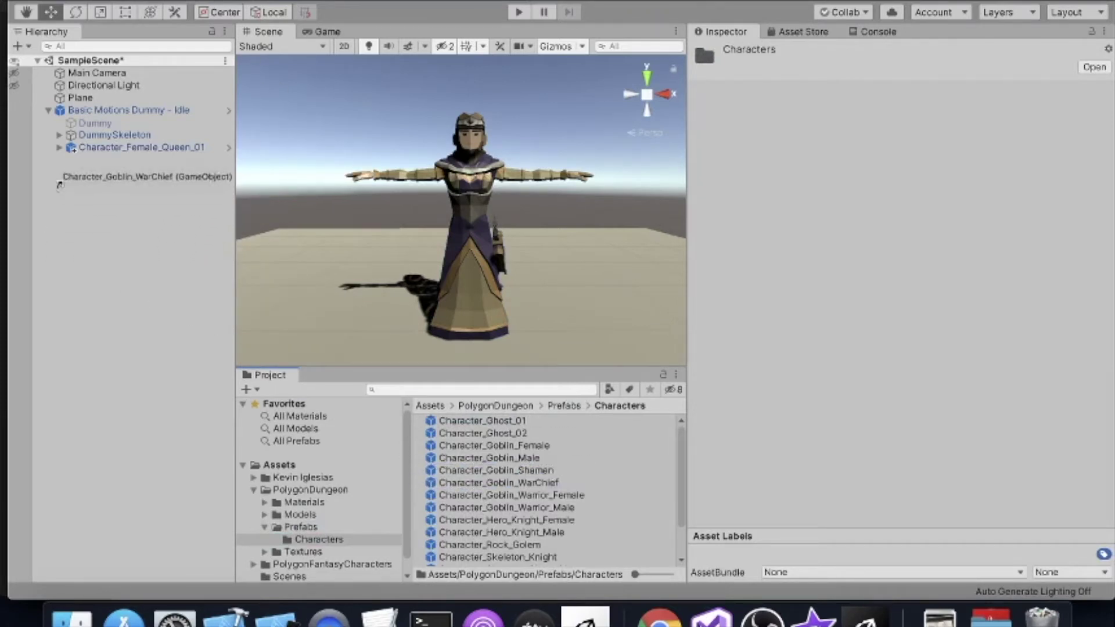
pyautogui.moveTo(279, 355)
pyautogui.mouseDown()
pyautogui.moveTo(63, 139)
pyautogui.moveTo(70, 111)
pyautogui.mouseUp()
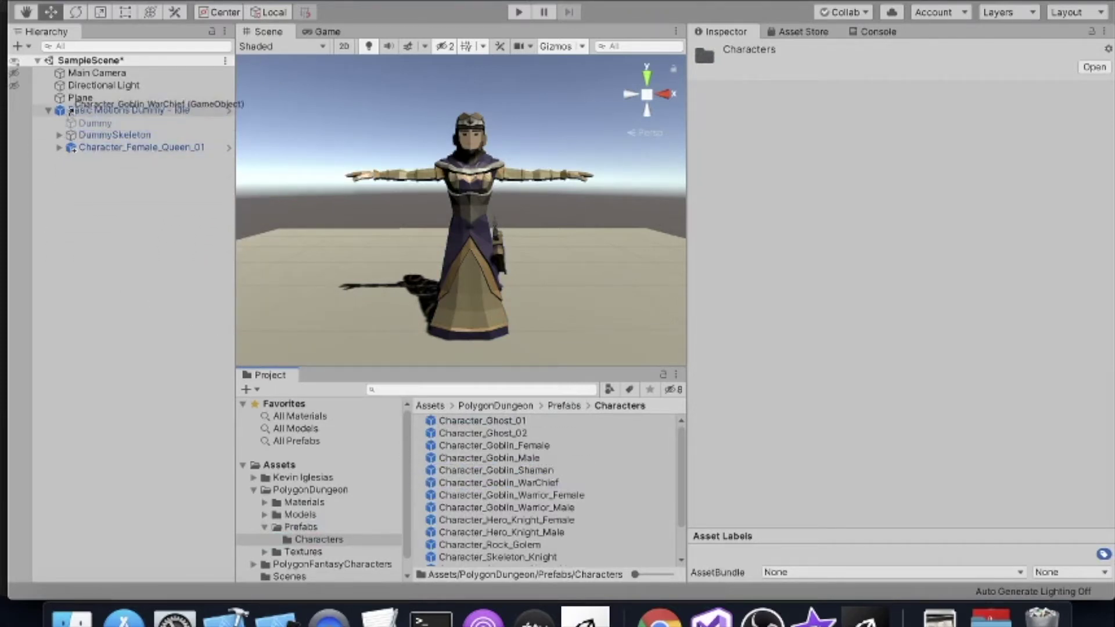
pyautogui.moveTo(69, 111); pyautogui.dragTo(77, 114)
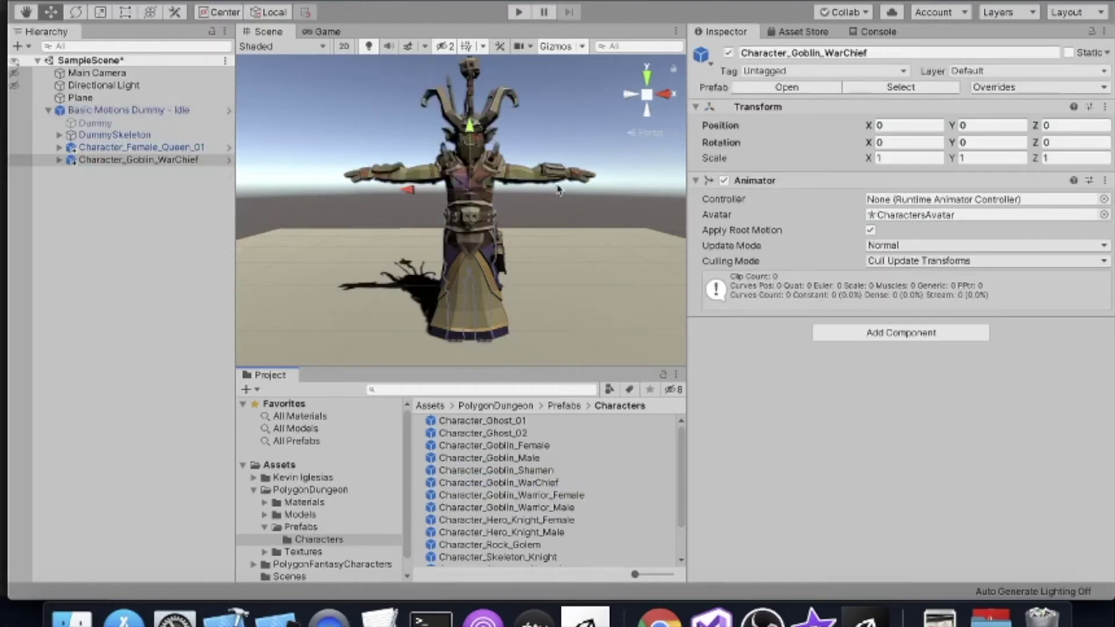
# Deactivate Character_Female_Queen_01 so only the Goblin WarChief shows.
pyautogui.click(168, 152)
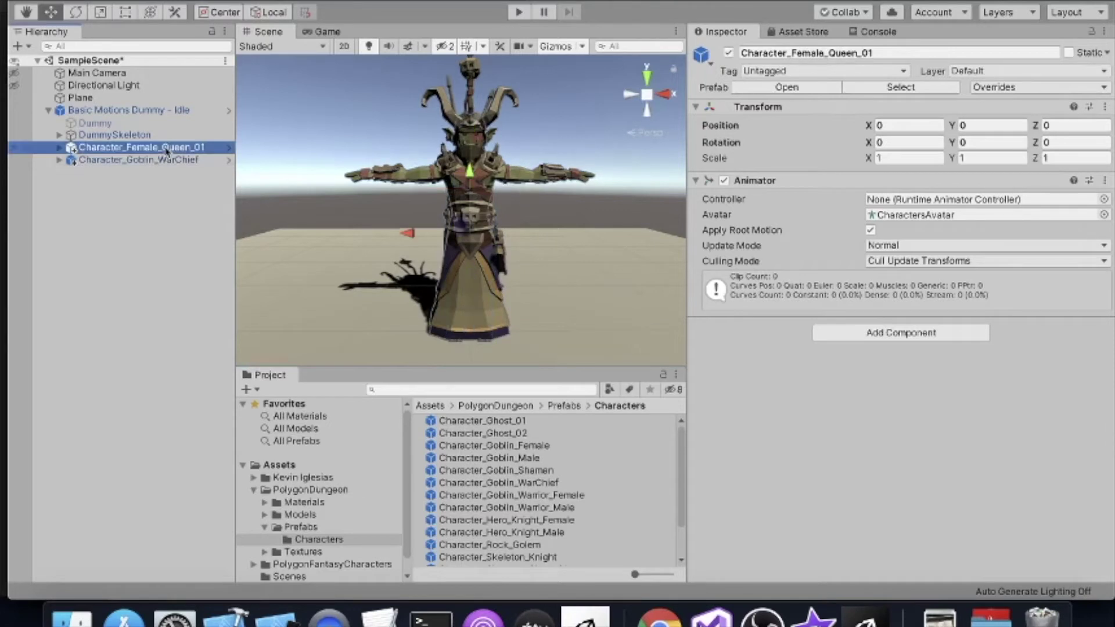
pyautogui.click(168, 162)
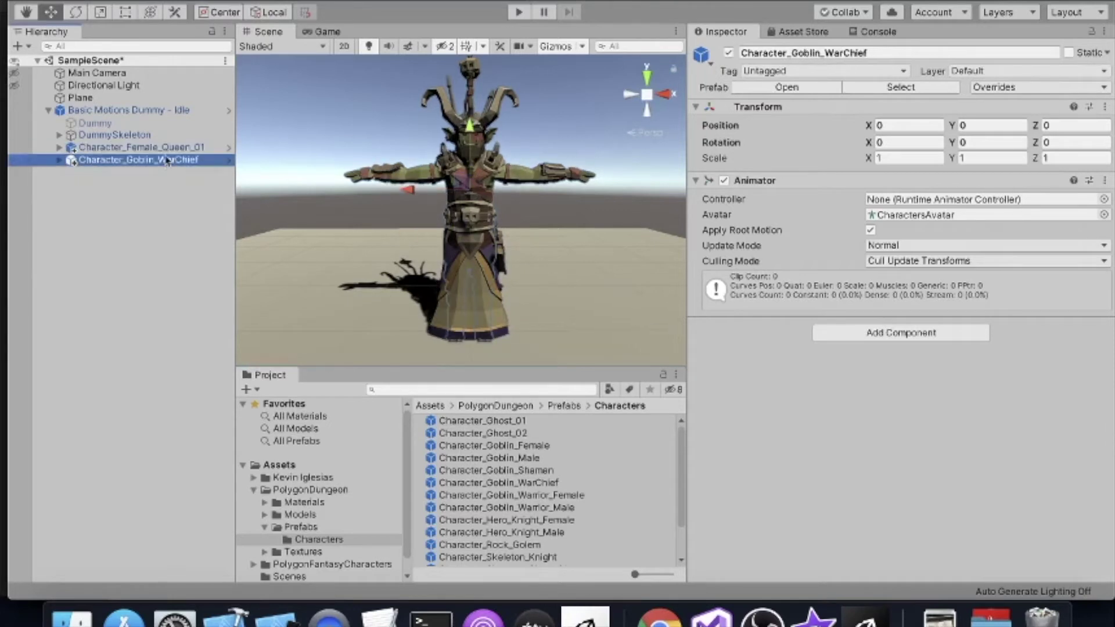
pyautogui.click(168, 149)
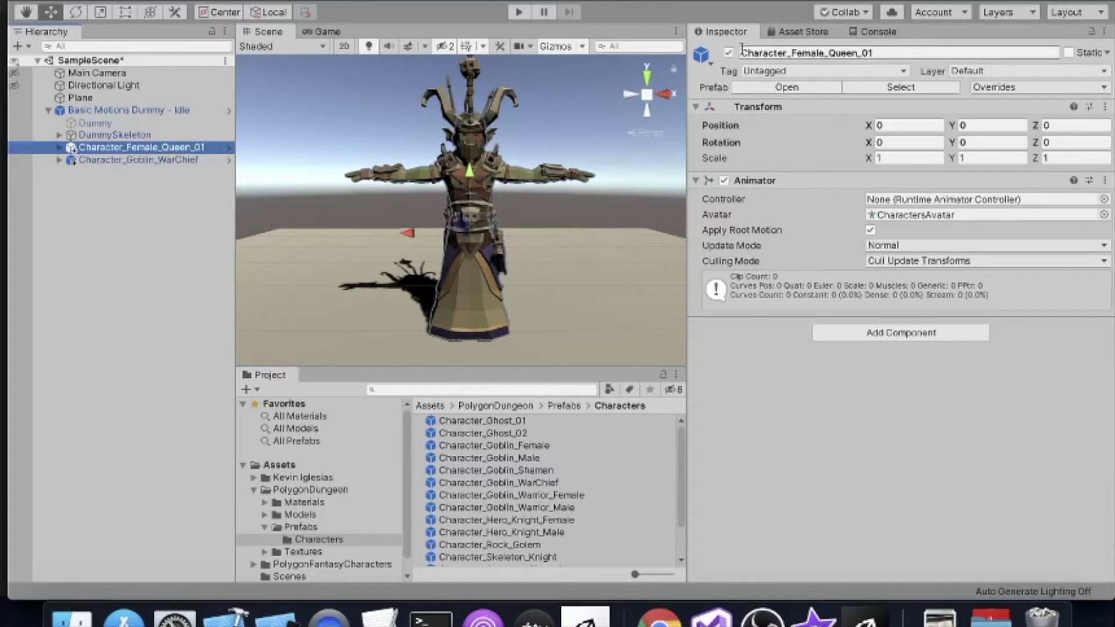
pyautogui.click(729, 53)
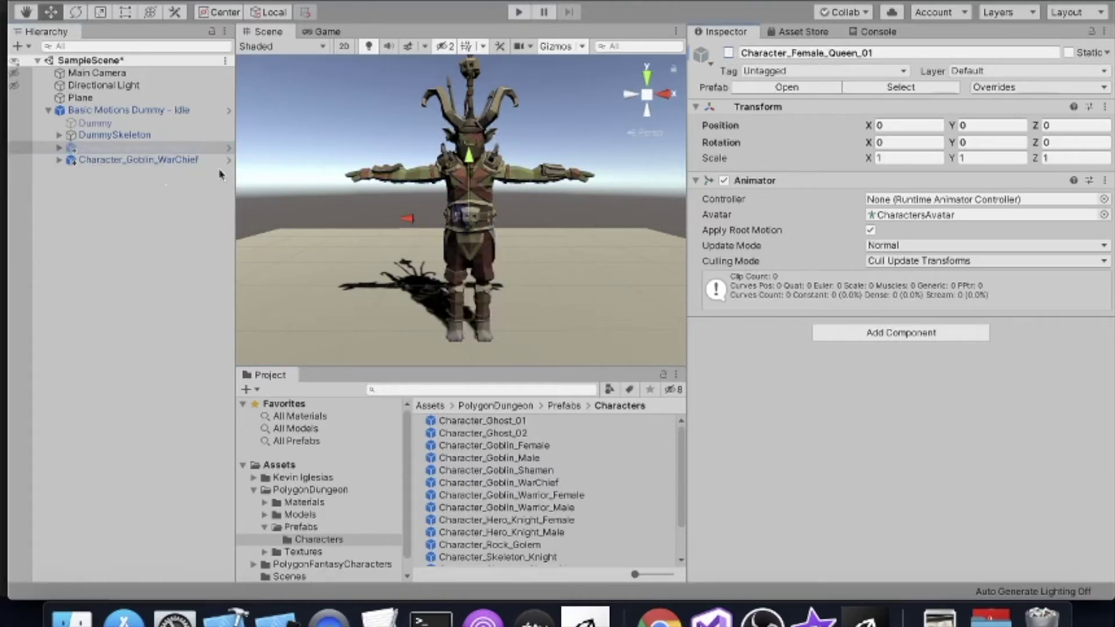
pyautogui.click(208, 189)
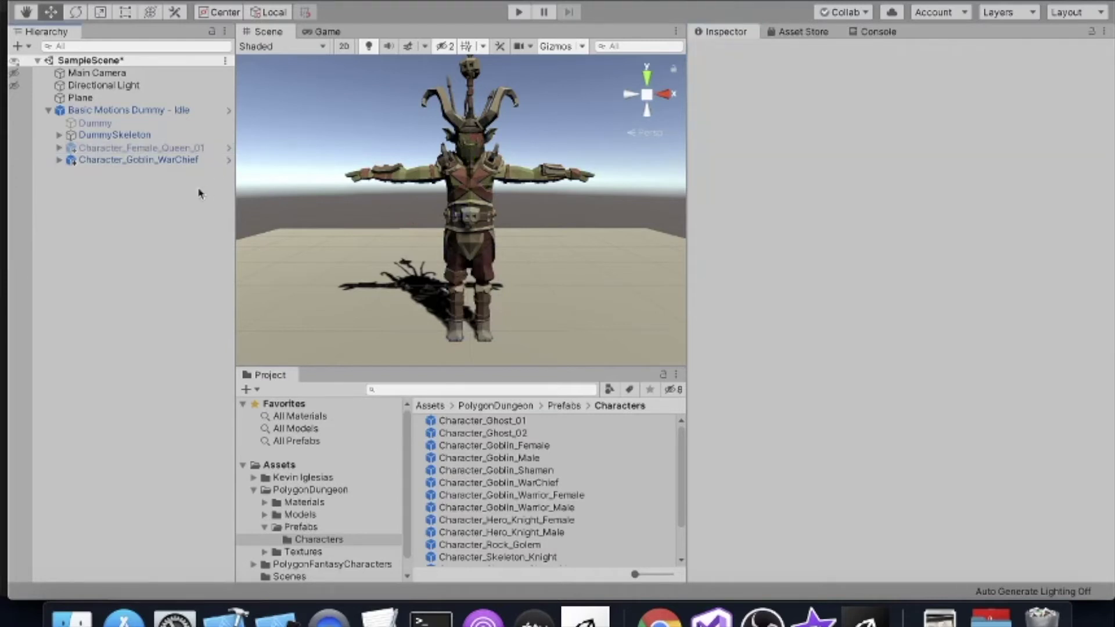
# Play and stop a test leaving the goblin in T-pose, then select Basic Motions Dummy - Idle.
pyautogui.click(518, 13)
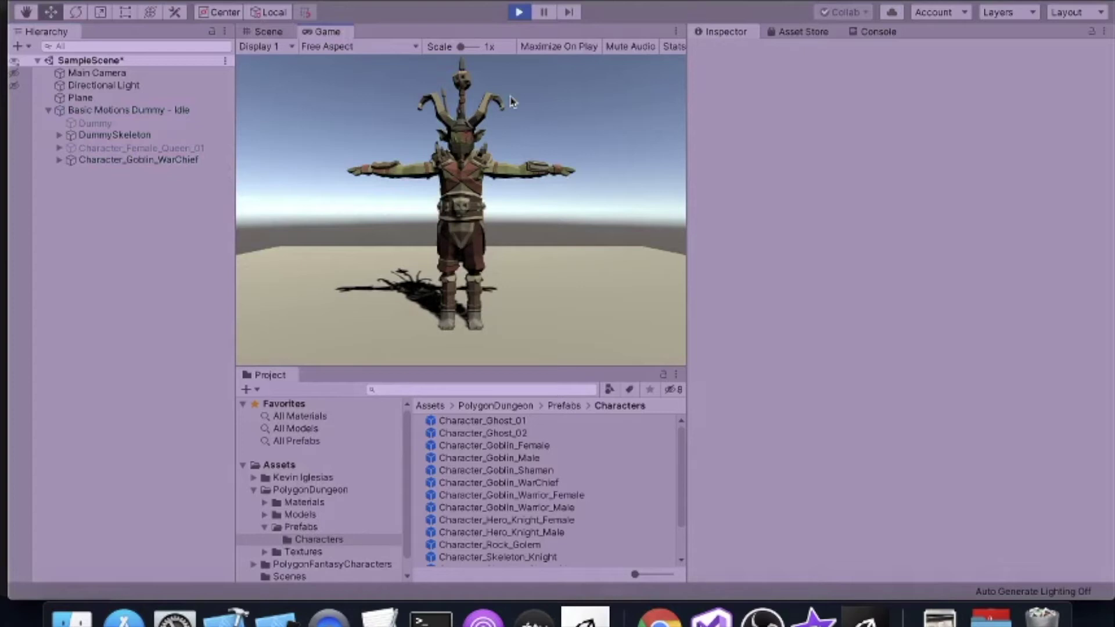
pyautogui.click(520, 13)
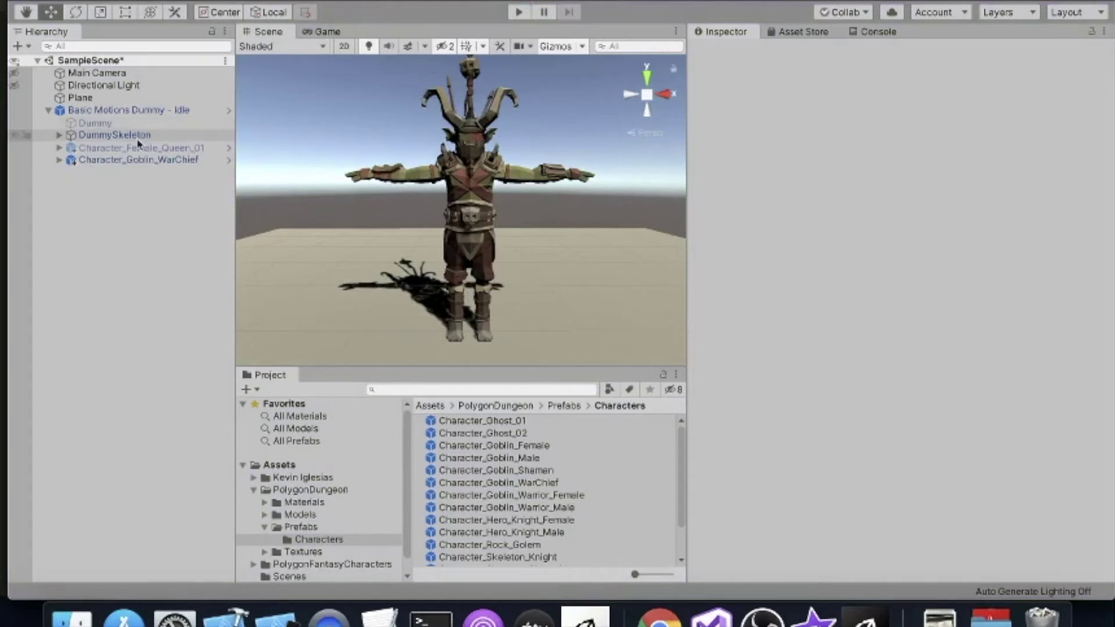
pyautogui.click(127, 112)
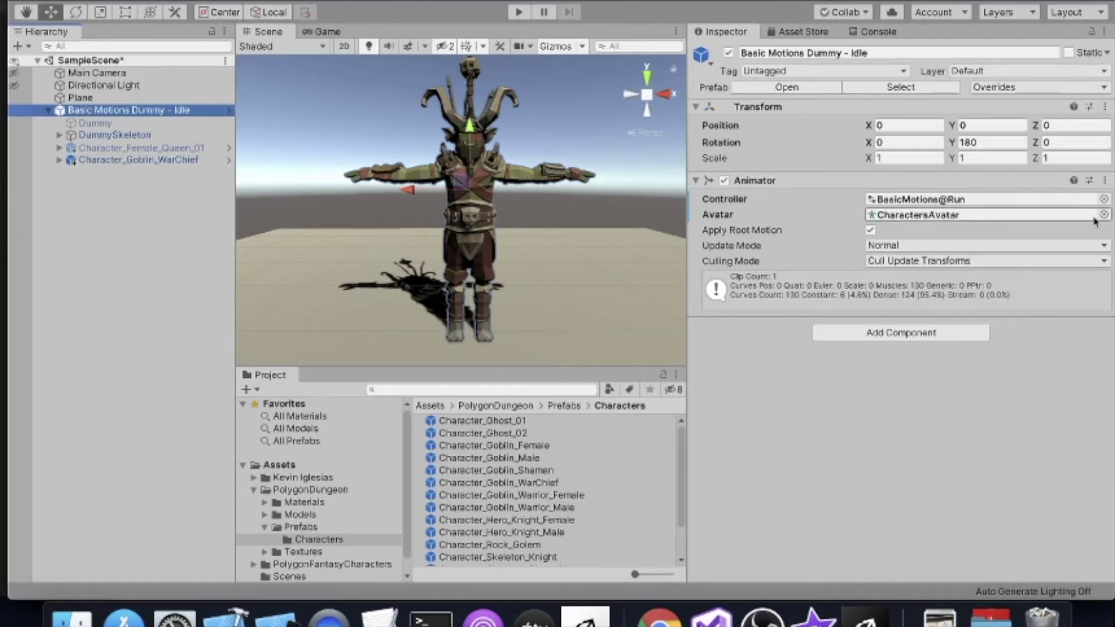
# Assign the PolygonDungeon CharactersAvatar to the dummy and play so the goblin runs.
pyautogui.click(1104, 216)
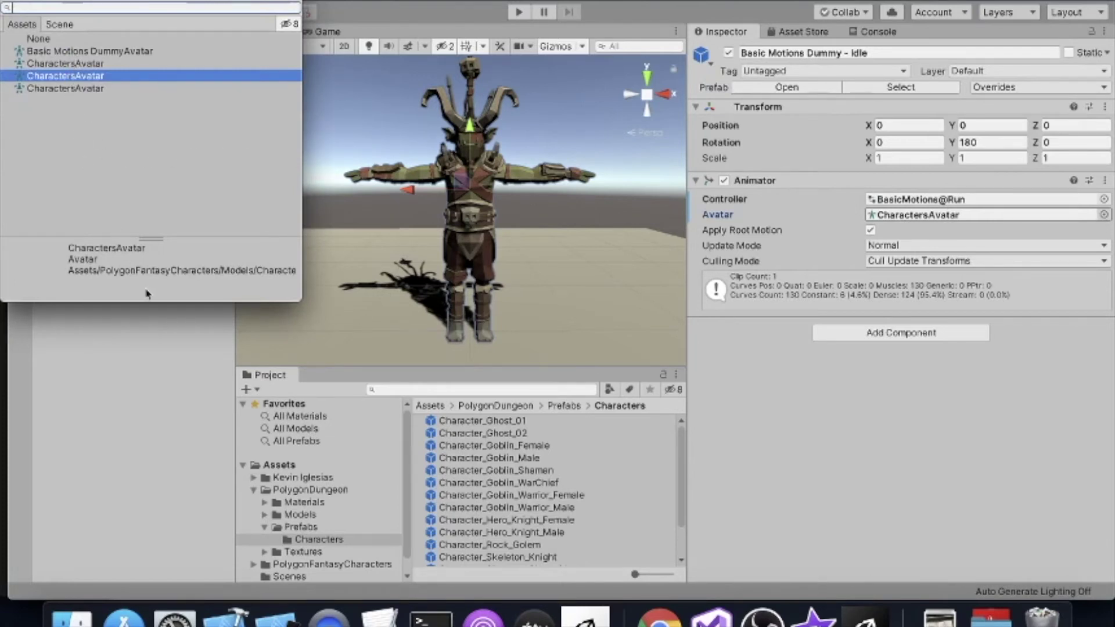
pyautogui.click(81, 66)
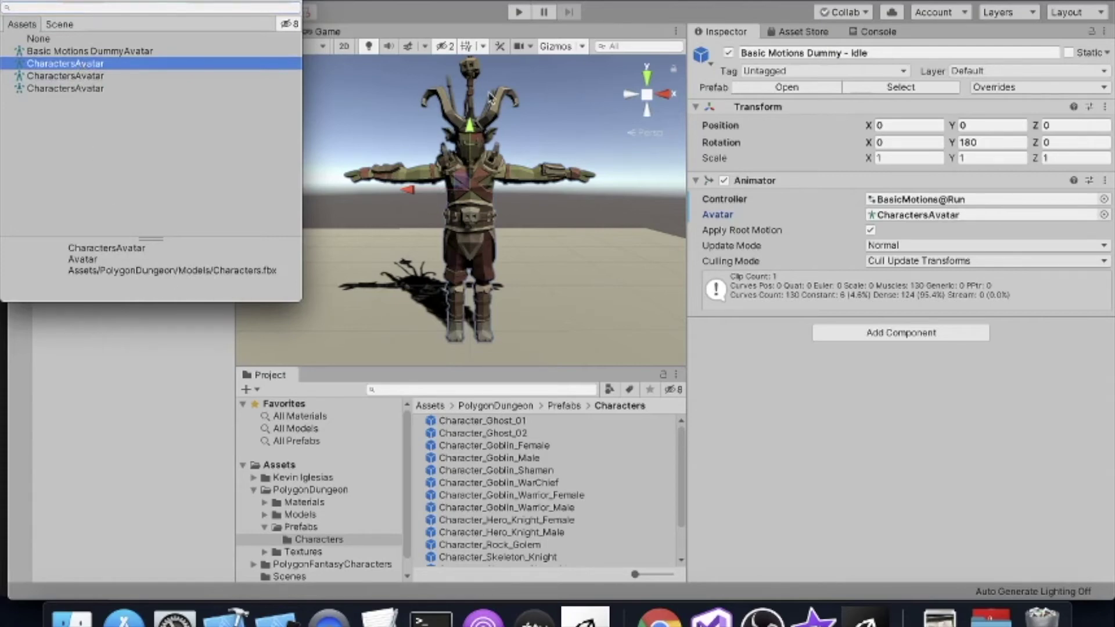
pyautogui.click(521, 13)
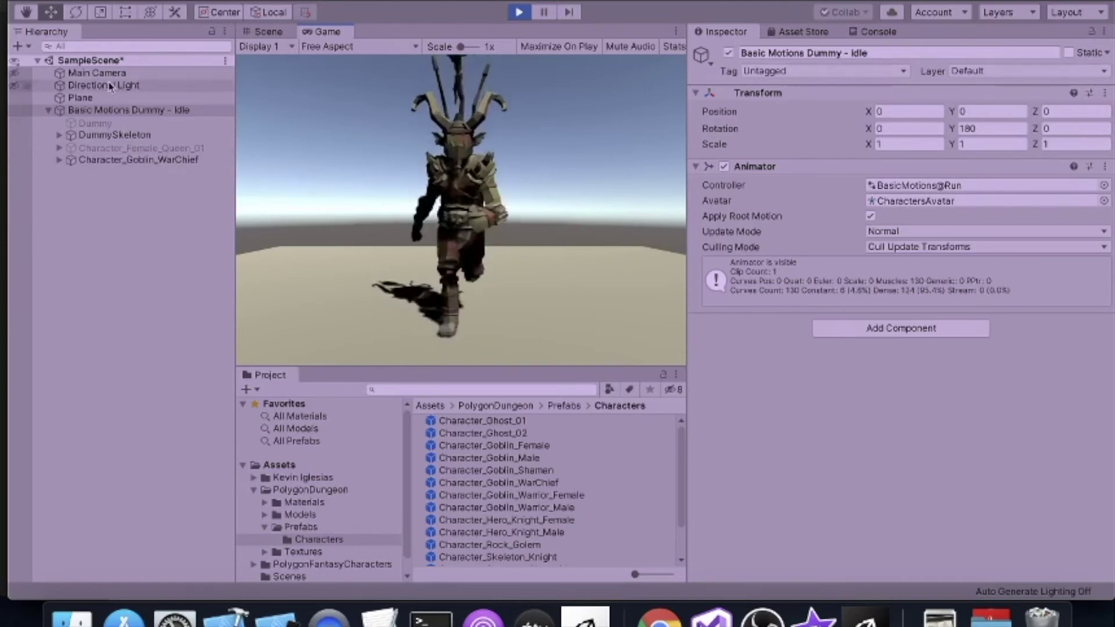
# Try each avatar on the dummy while playing, keep PolygonDungeon CharactersAvatar, and stop playing.
pyautogui.click(140, 113)
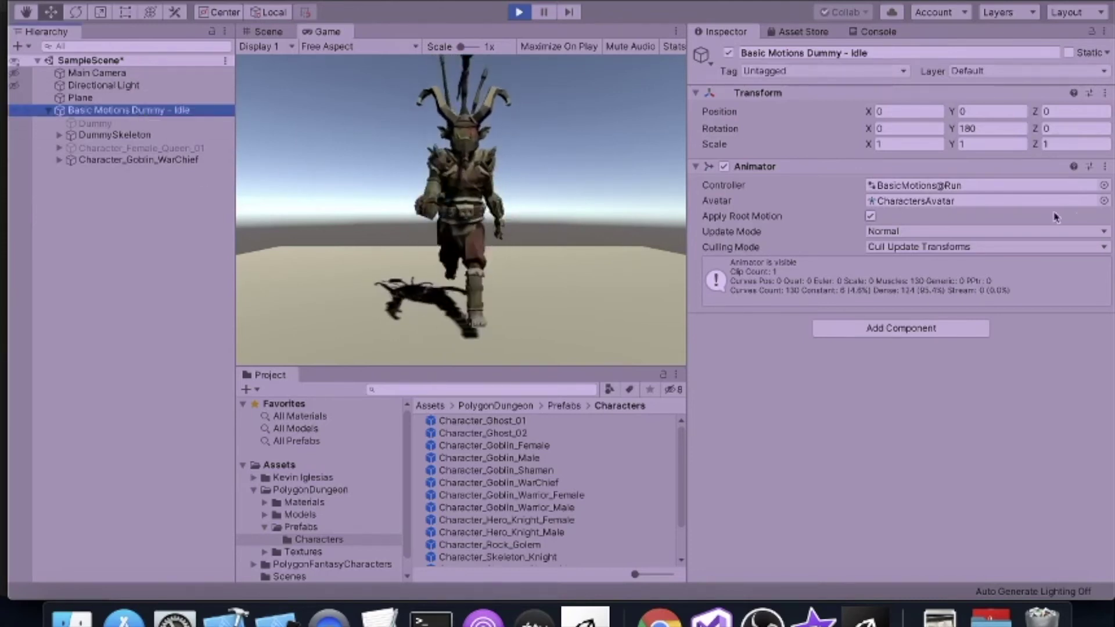
pyautogui.click(1104, 200)
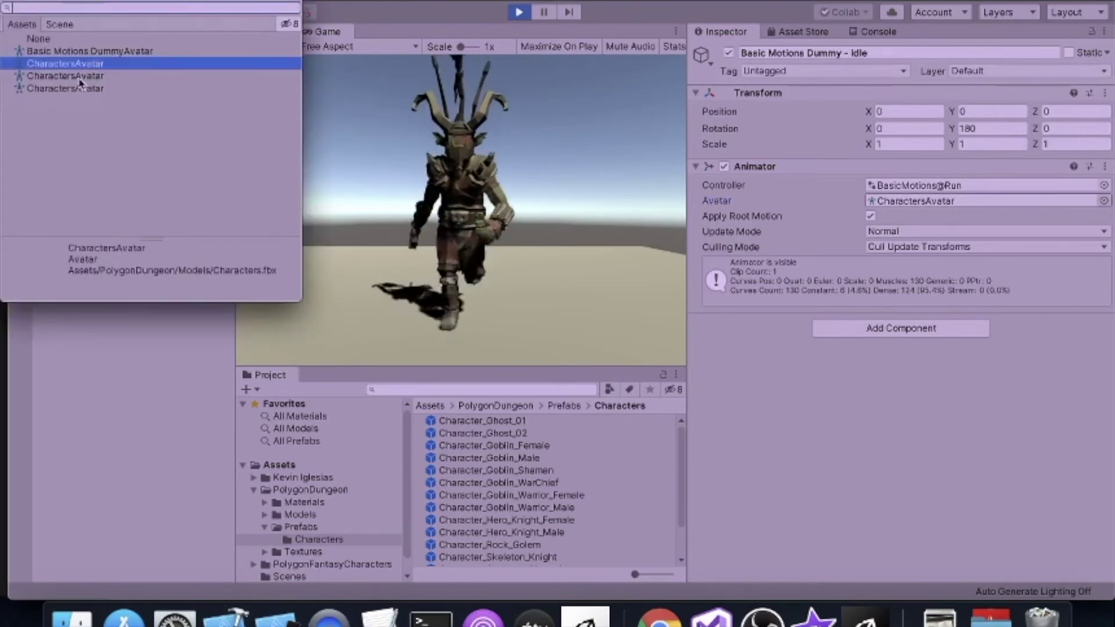
pyautogui.click(79, 52)
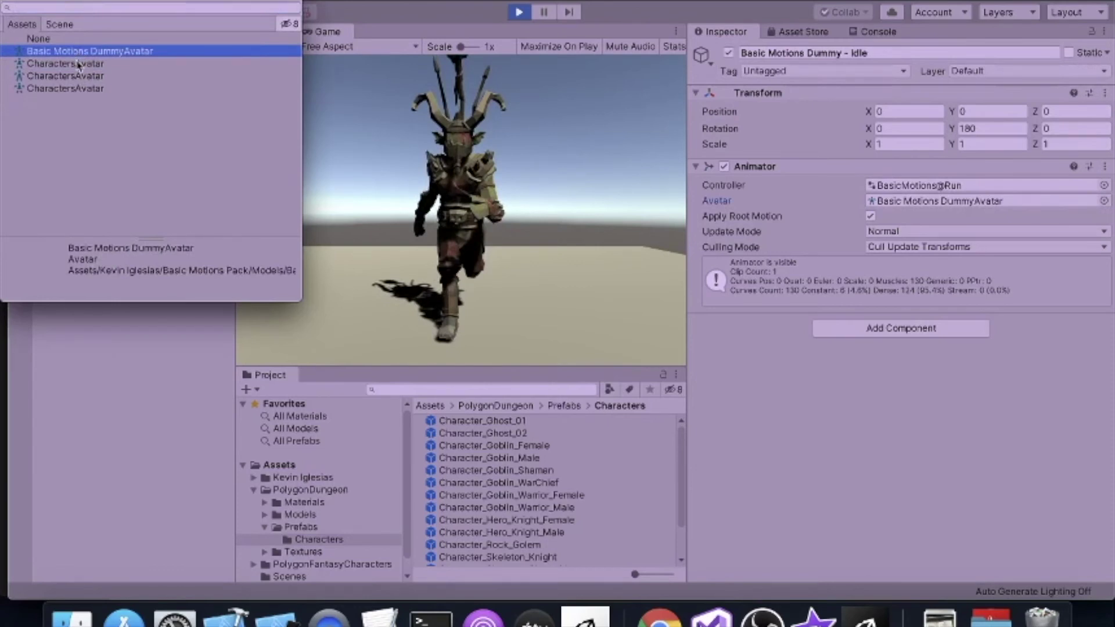
pyautogui.click(79, 65)
pyautogui.click(81, 77)
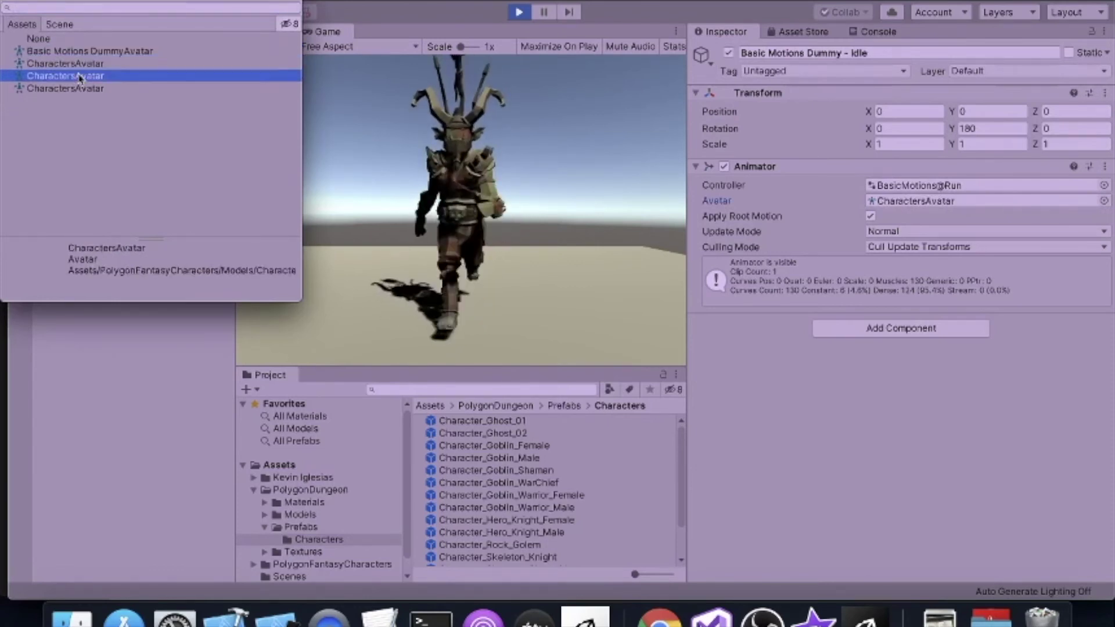
pyautogui.click(82, 90)
pyautogui.click(78, 64)
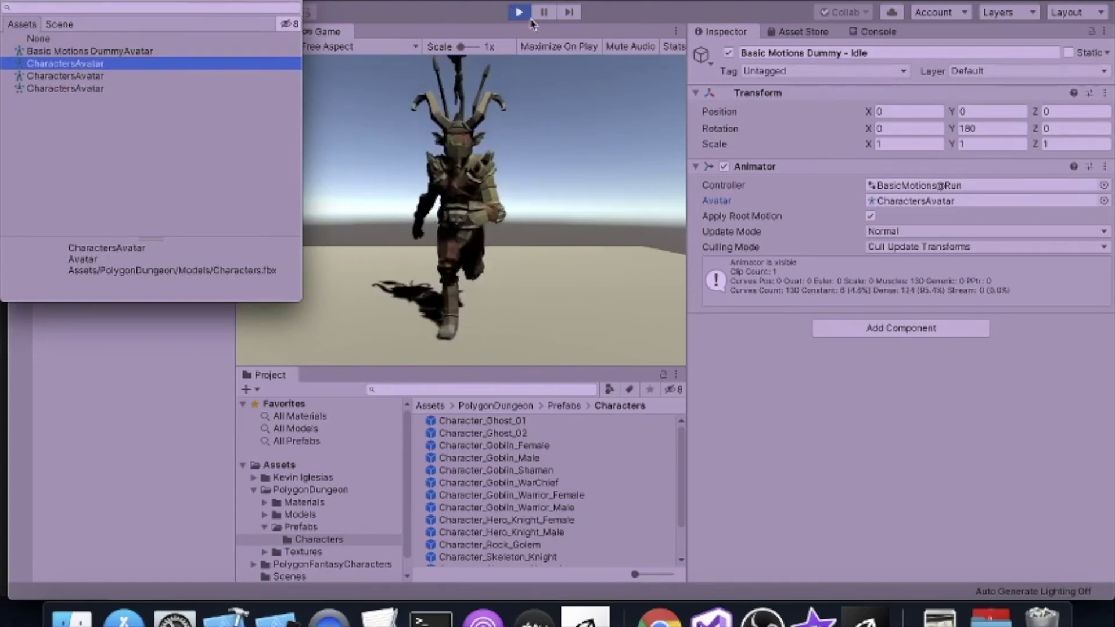
pyautogui.click(519, 12)
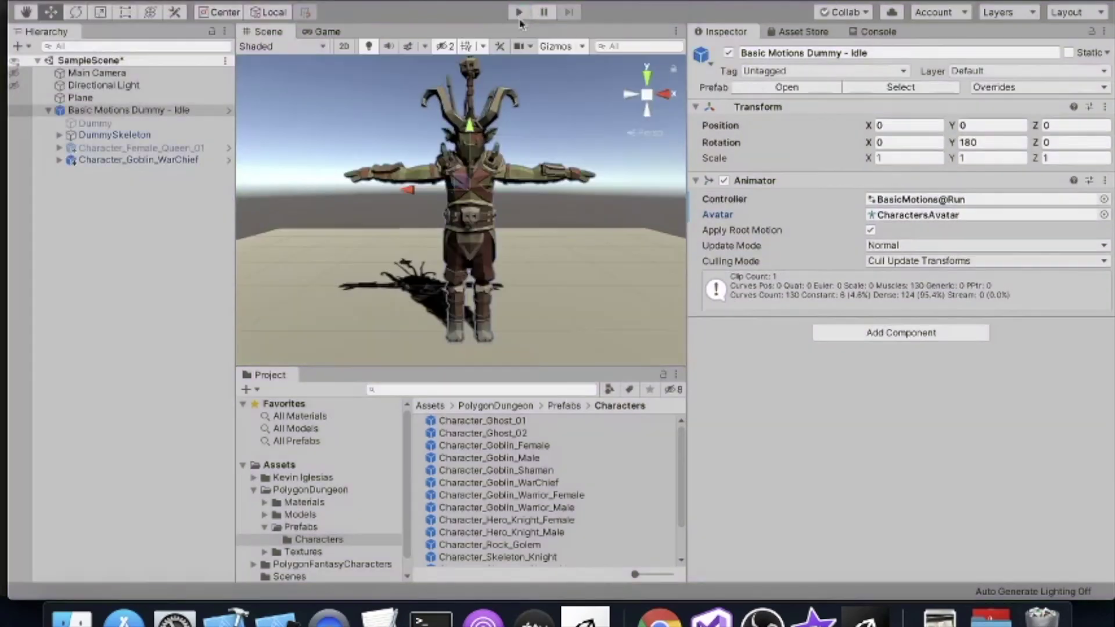
# Deactivate the Goblin WarChief, reactivate the Female Queen, and start playing.
pyautogui.click(114, 148)
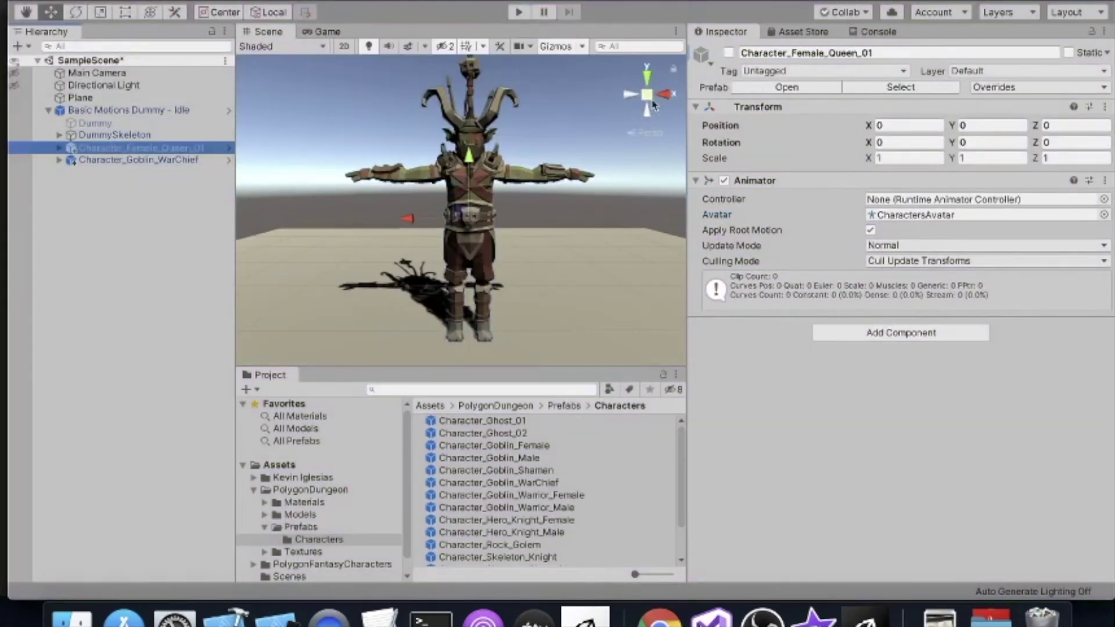
pyautogui.click(70, 162)
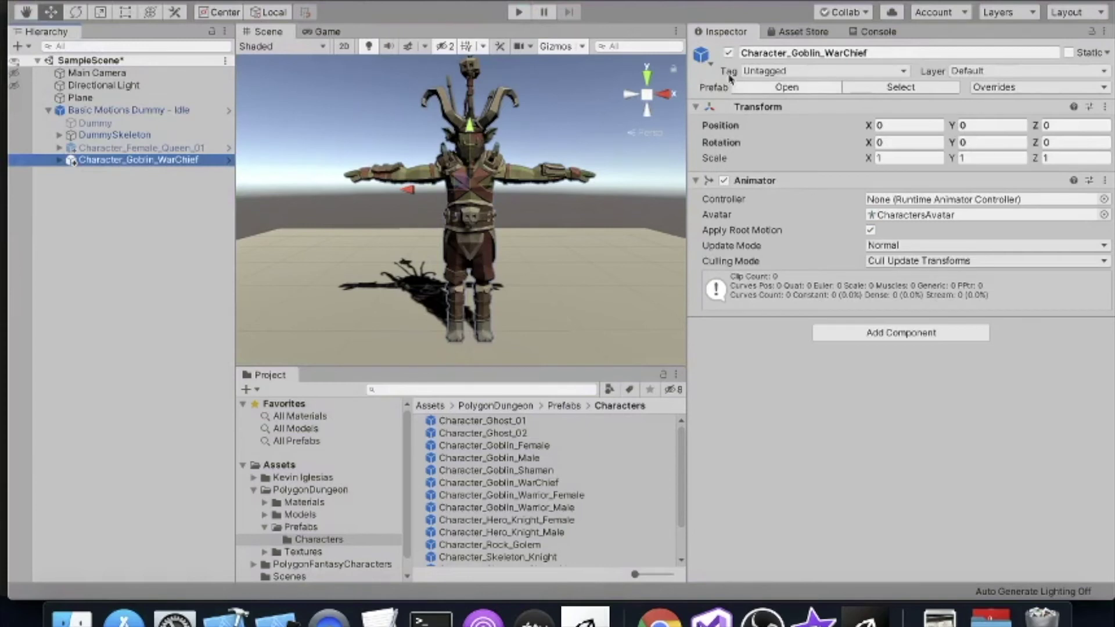
pyautogui.click(731, 54)
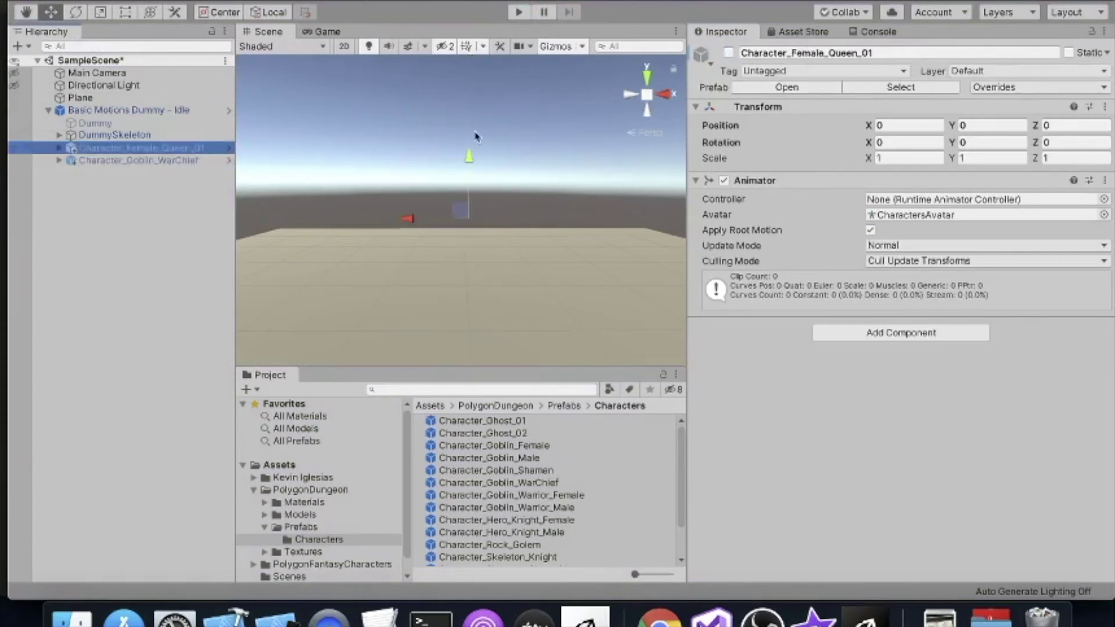
pyautogui.click(729, 54)
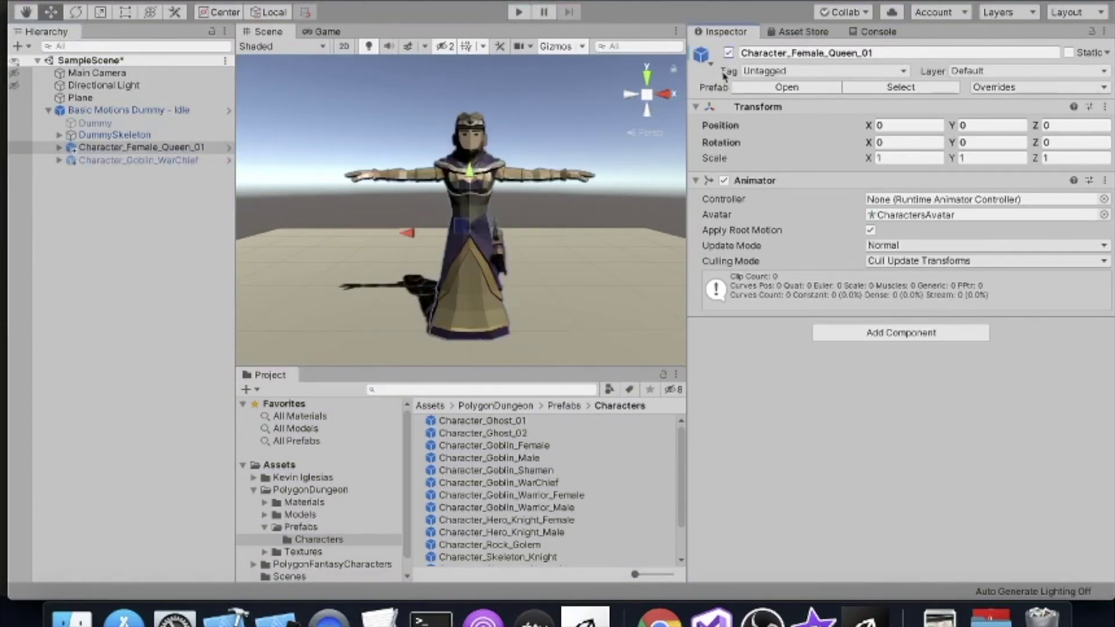
pyautogui.click(524, 14)
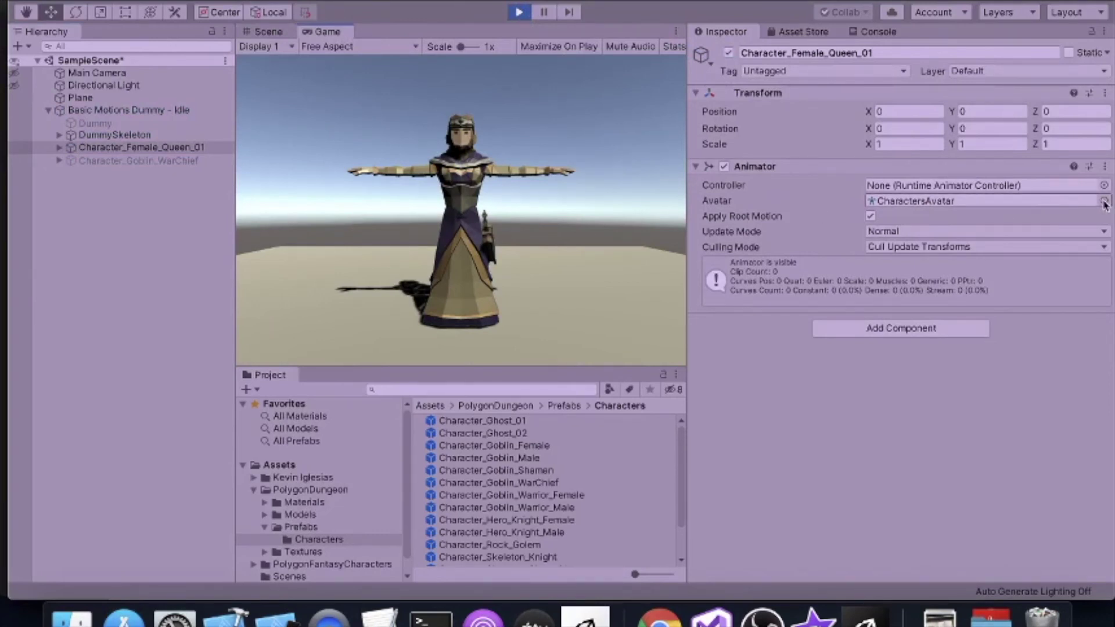
# Give the dummy the PolygonFantasyCharacters CharactersAvatar so the Queen animates.
pyautogui.click(131, 111)
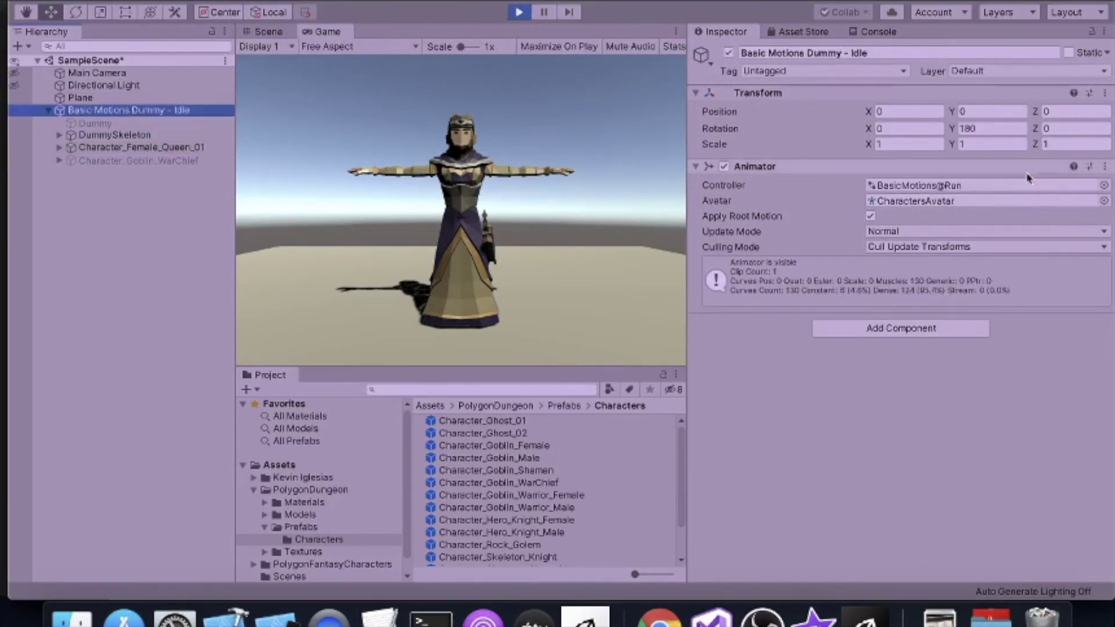
pyautogui.click(1104, 201)
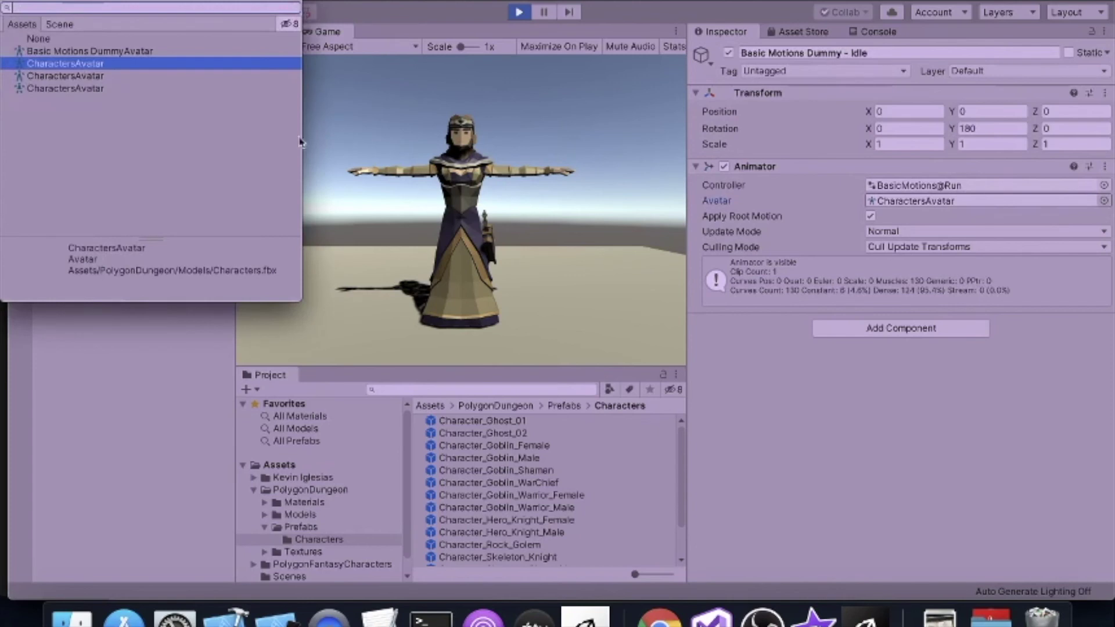
pyautogui.click(69, 78)
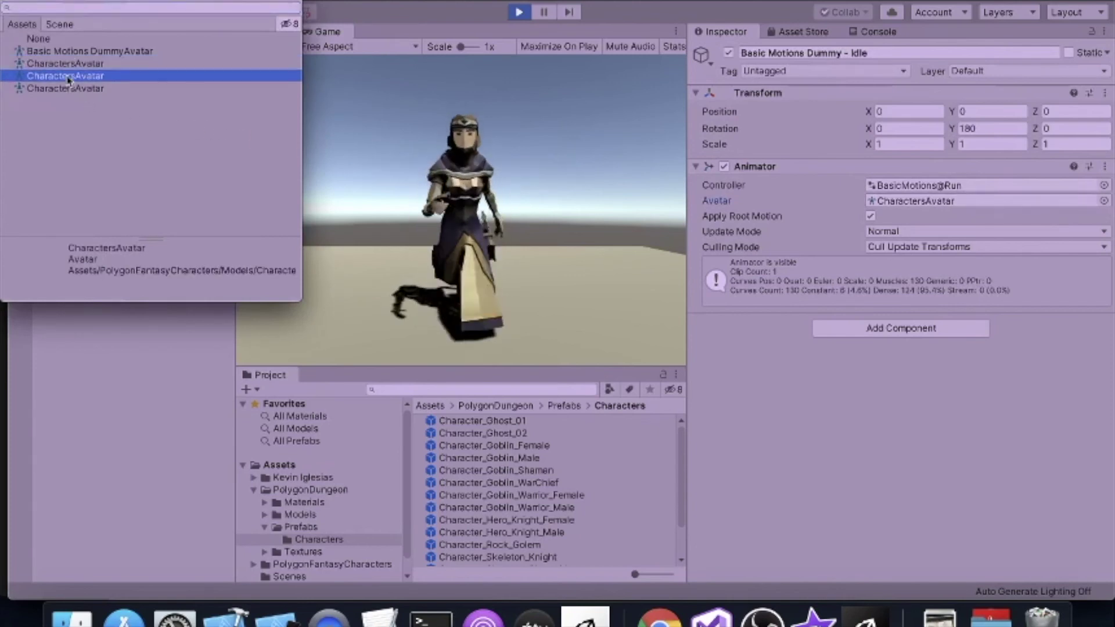